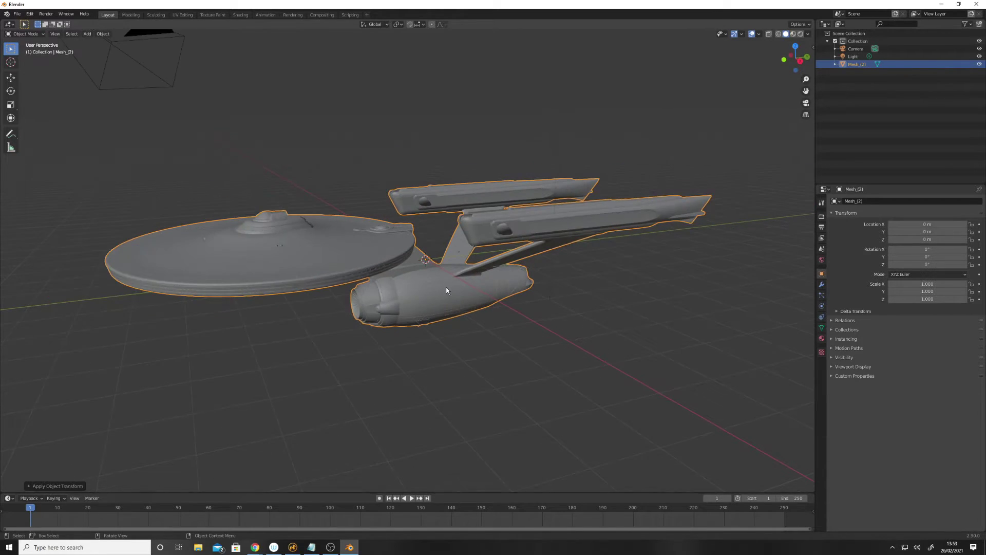
scroll(446, 290, down, 1)
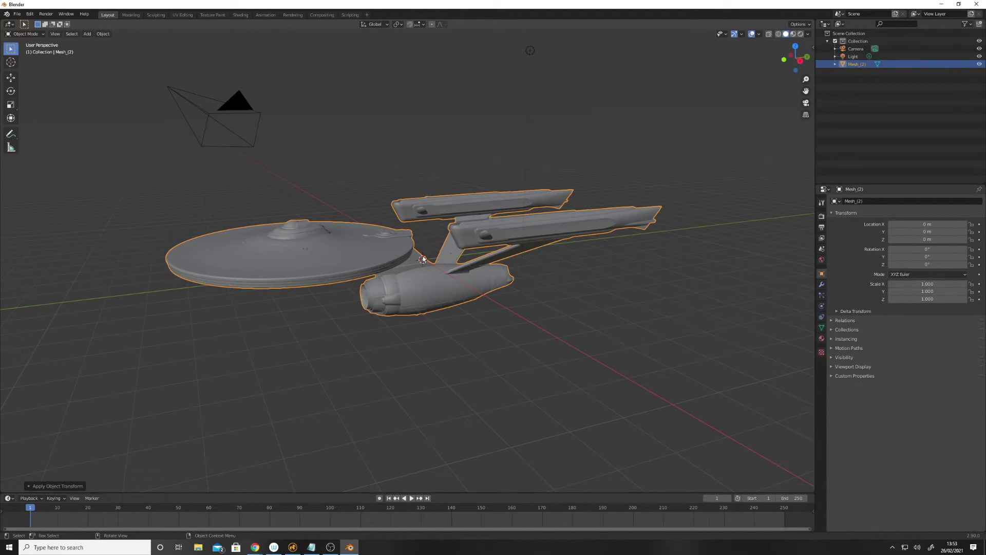
Show the starship's Modifier Properties and bring up the Add Modifier list.
scroll(422, 258, up, 1)
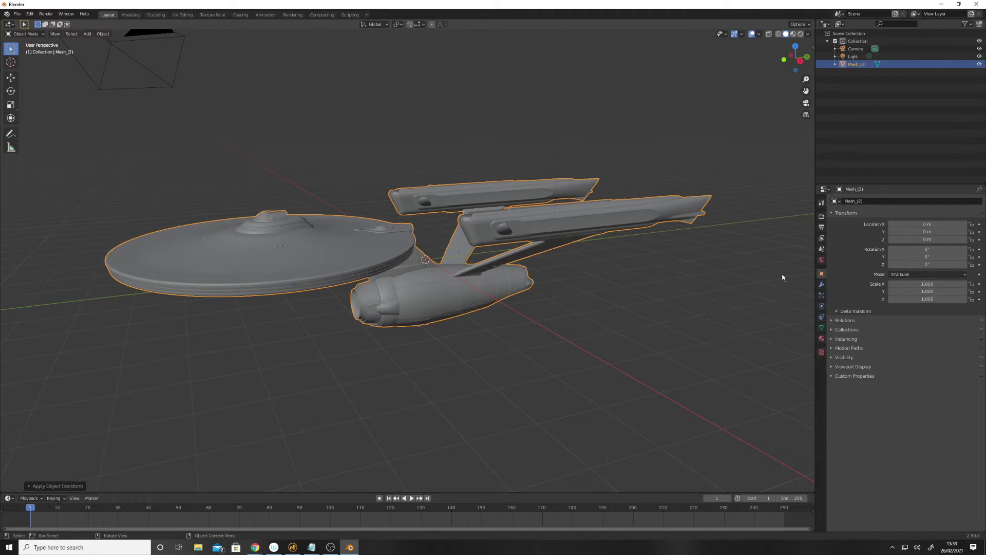
click(821, 285)
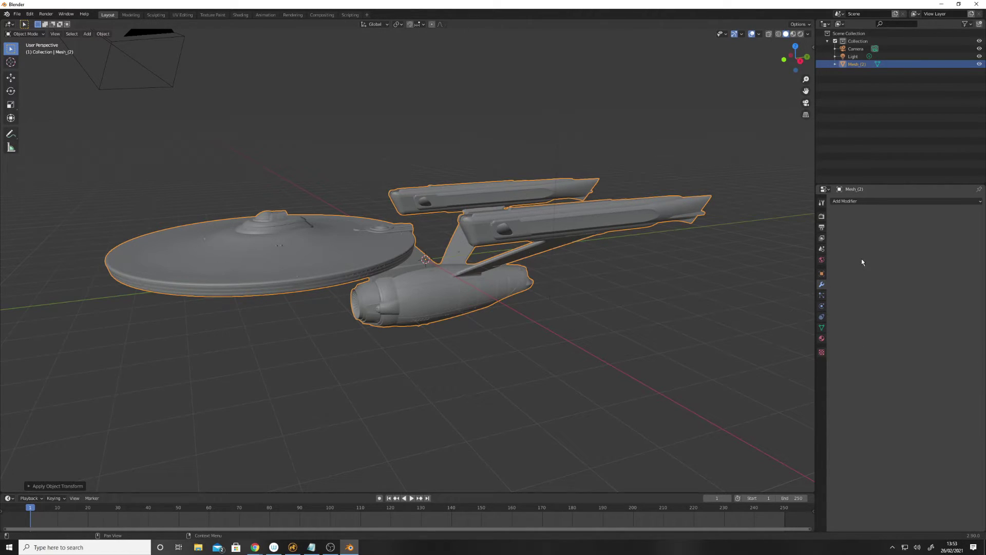
click(865, 199)
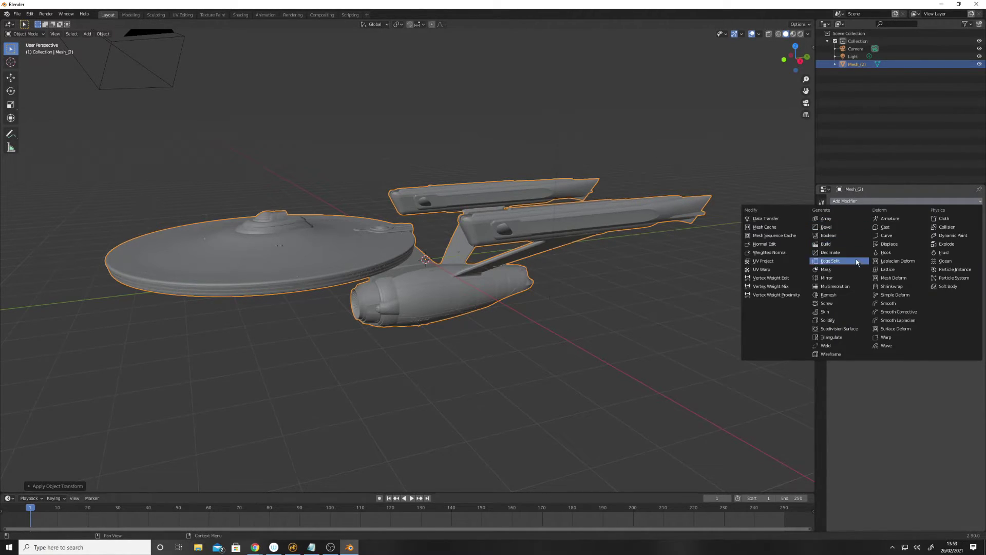
Add a Remesh modifier in Voxel mode to the starship mesh.
click(842, 293)
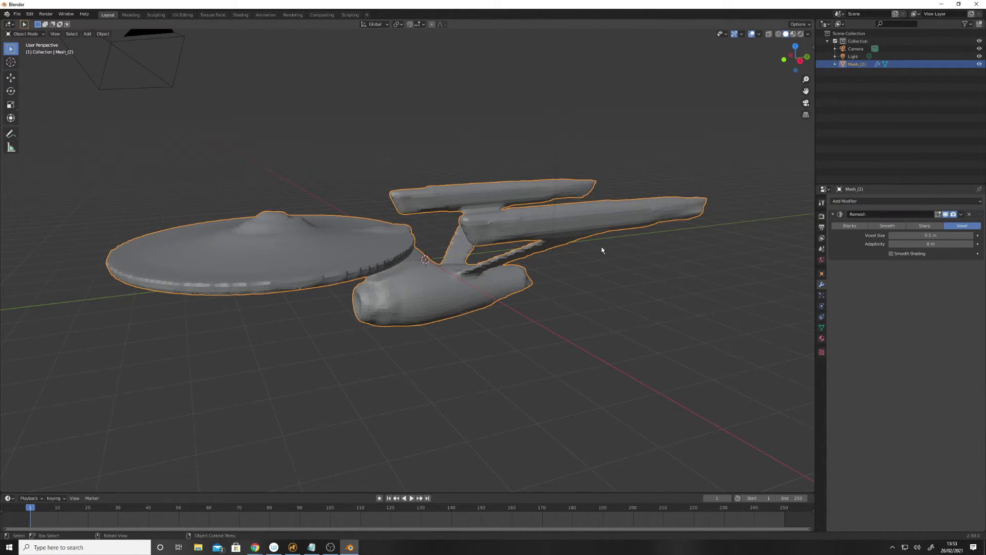
scroll(600, 247, up, 4)
mouse_move(599, 248)
middle_down()
mouse_move(597, 260)
mouse_move(609, 257)
middle_up()
Set the Remesh voxel size to 0.01 m and inspect the engine nacelle from below.
click(936, 236)
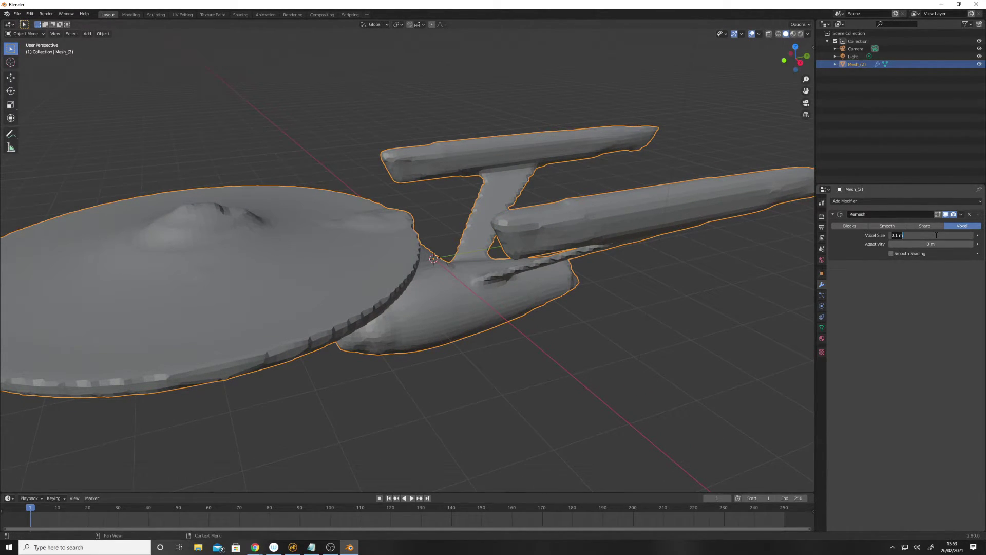
text(.01)
key(Return)
middle_drag(674, 264, 619, 264)
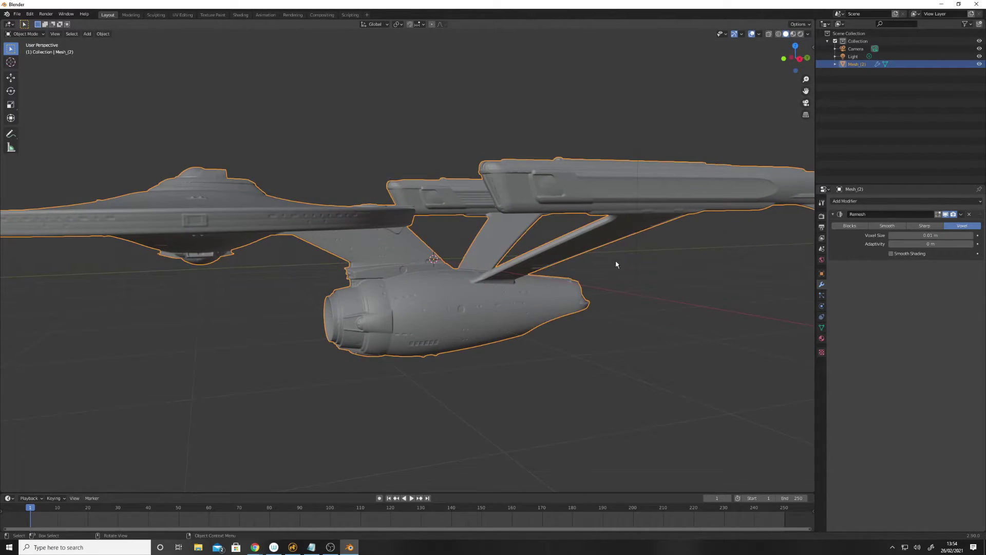
scroll(547, 275, up, 5)
middle_drag(541, 272, 514, 221)
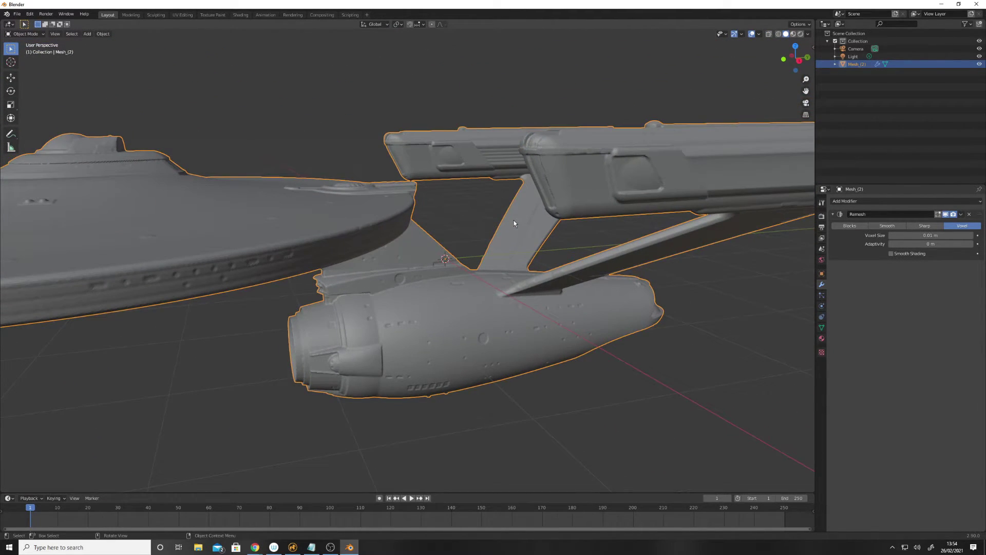
Lower the Remesh voxel size from 0.01 m to 0.003 m.
click(898, 236)
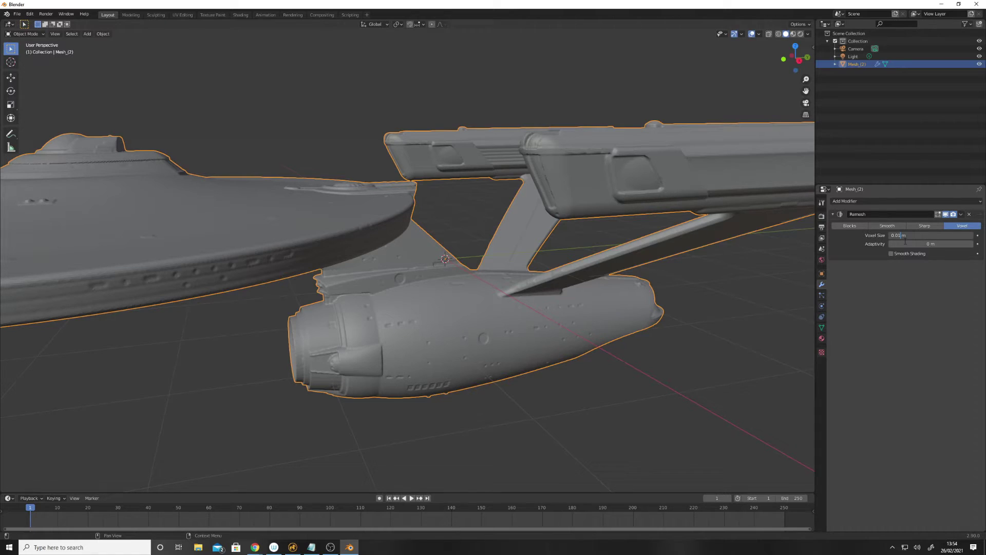
key(BackSpace)
text(3)
text(0)
In Task Manager, expand the Blender (2) processes, then minimize it and return.
right_click(407, 547)
click(434, 517)
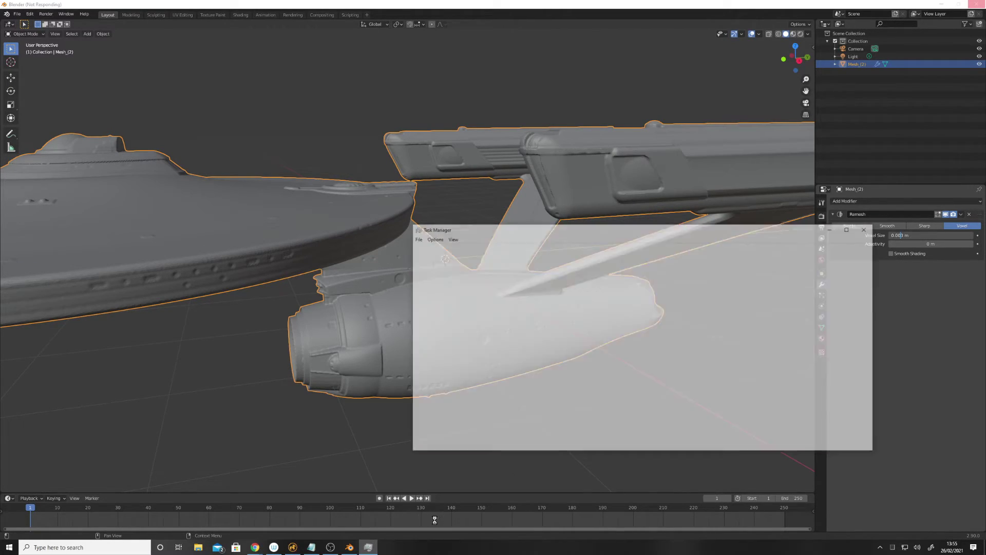
double_click(424, 280)
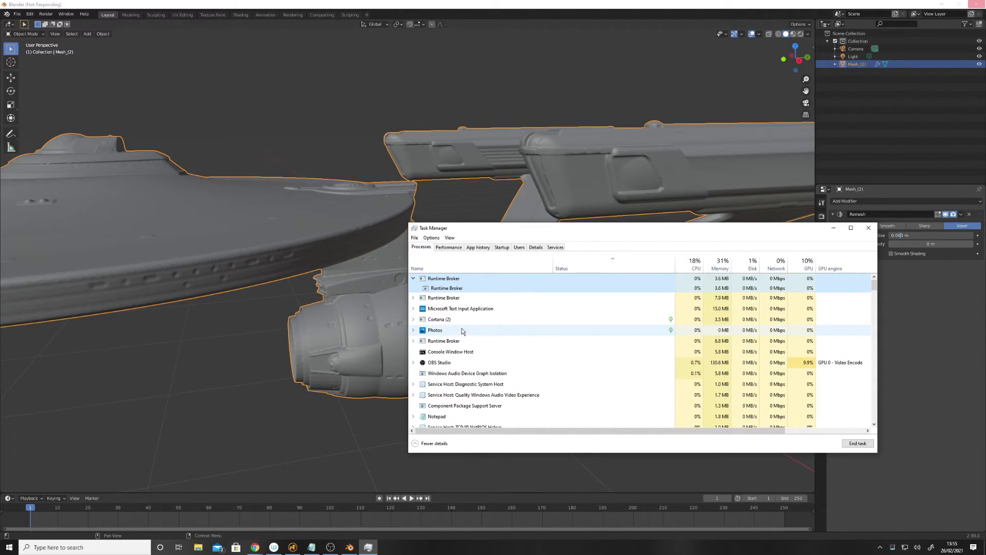
click(468, 268)
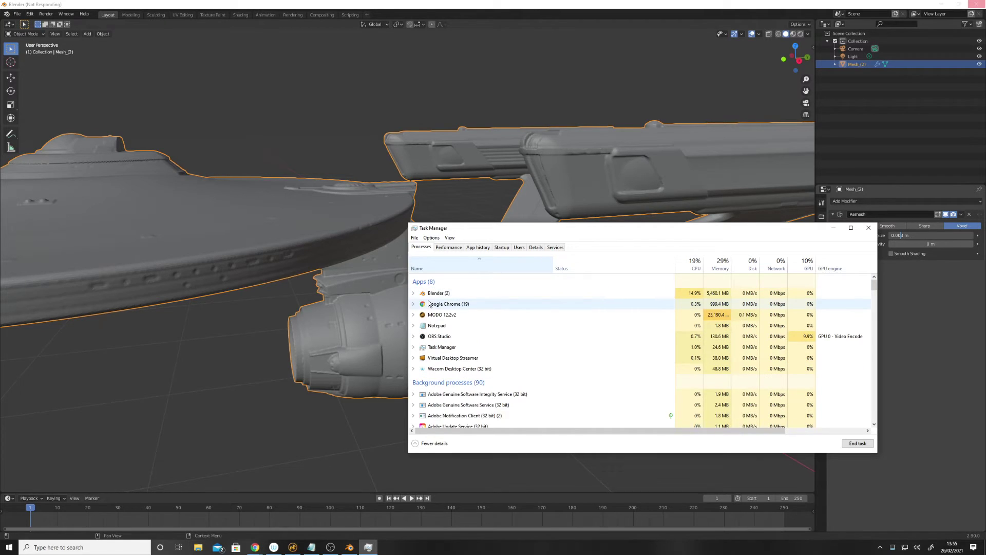
click(413, 293)
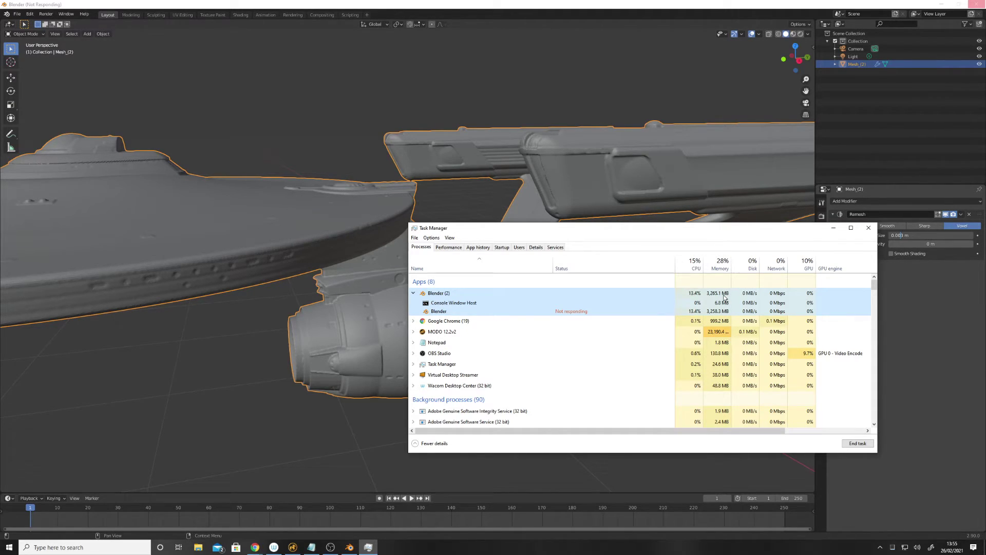
click(832, 228)
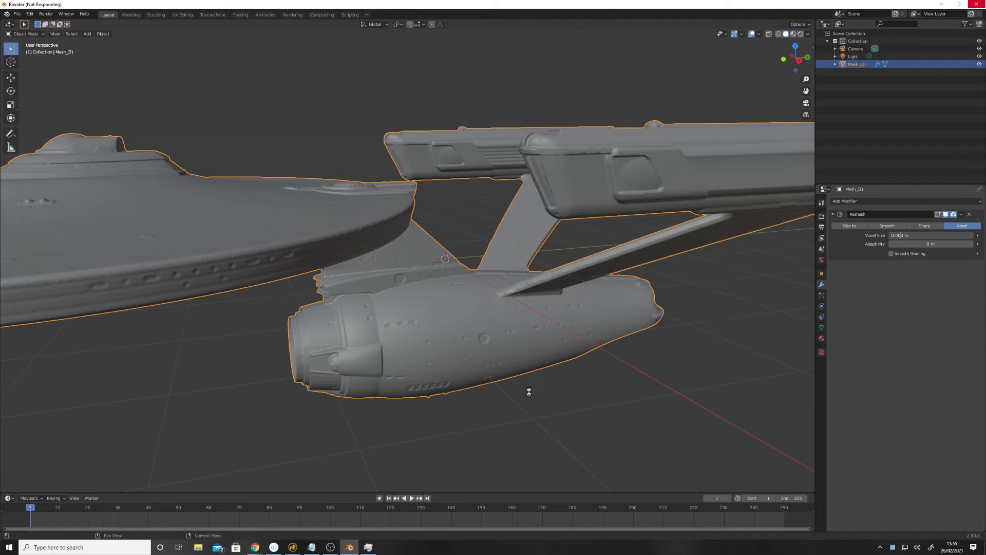
click(335, 548)
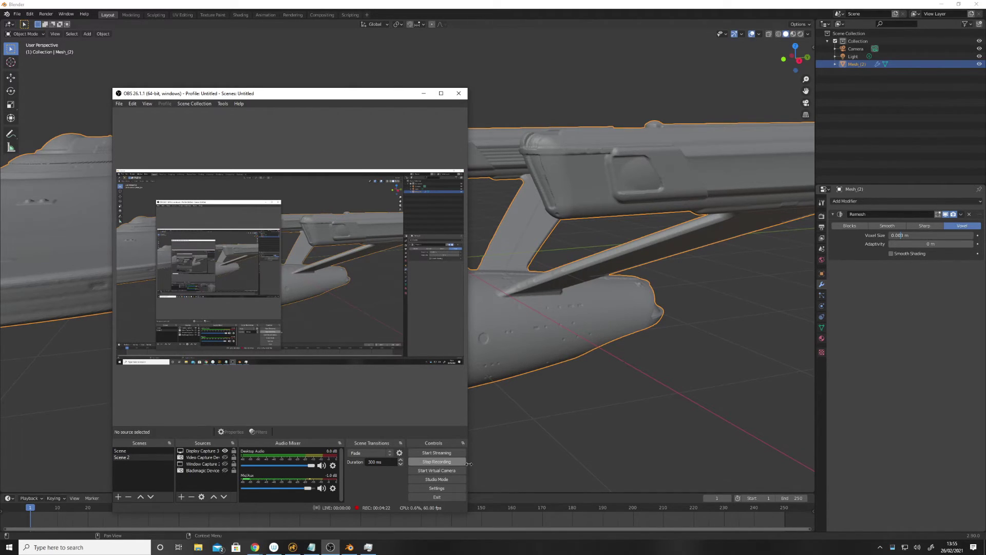
click(656, 4)
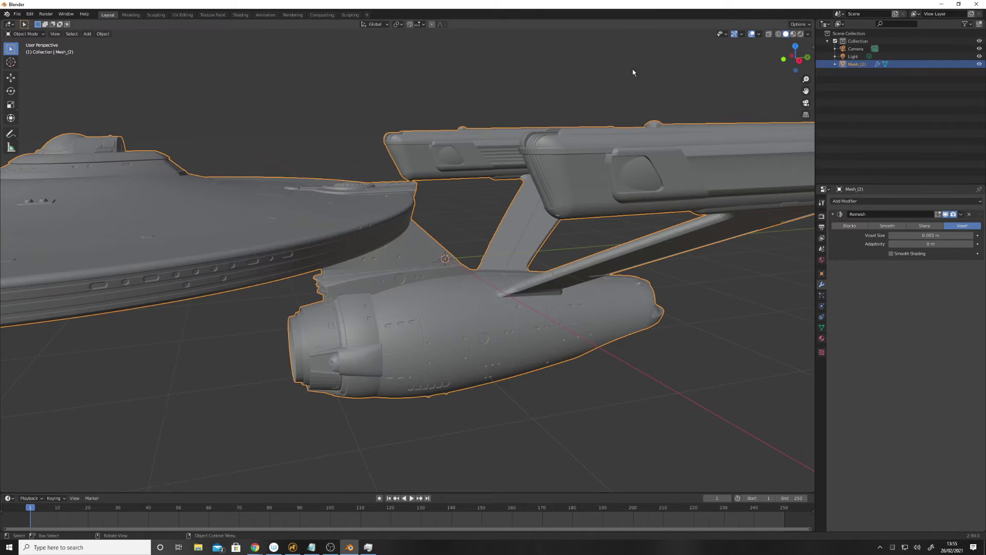
middle_drag(569, 229, 404, 359)
scroll(553, 220, up, 5)
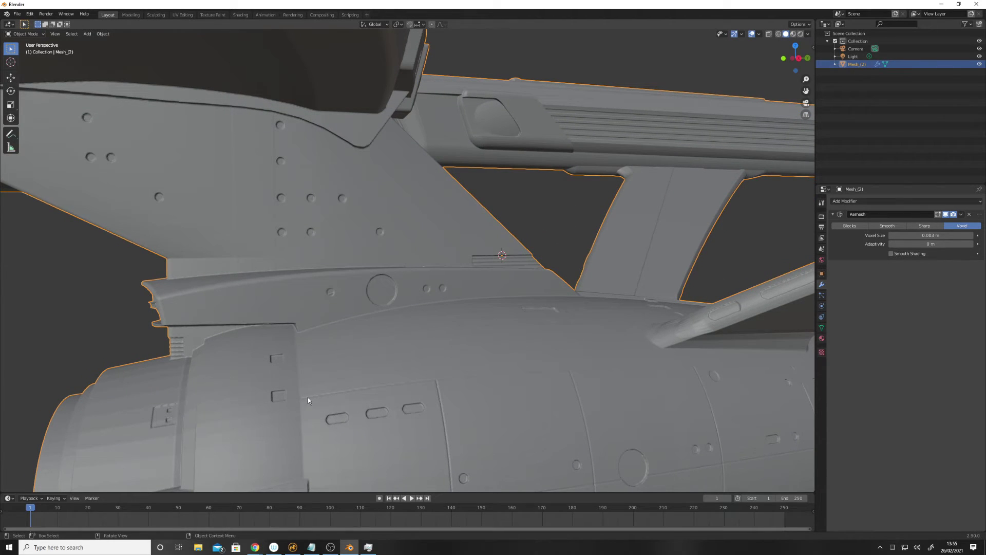
scroll(342, 396, up, 3)
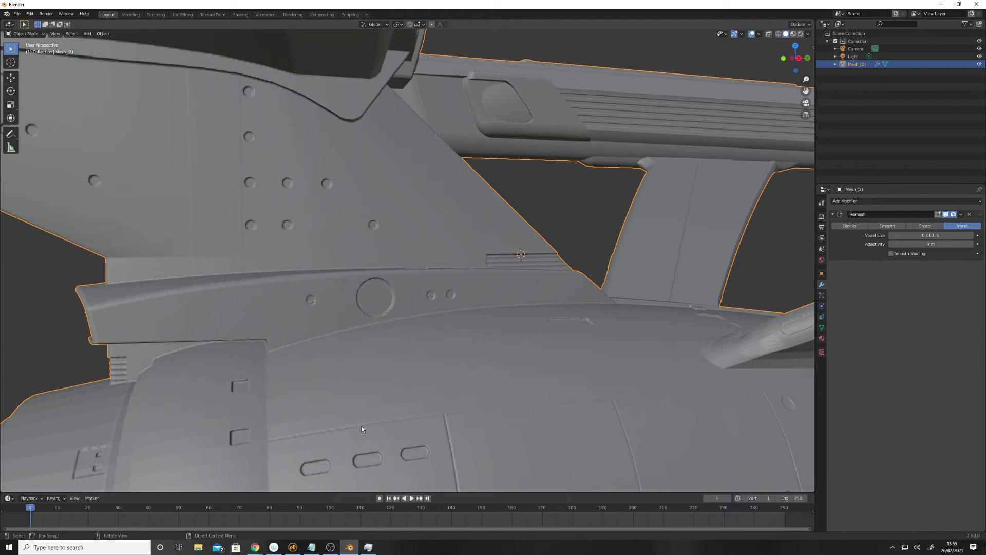
scroll(374, 424, down, 8)
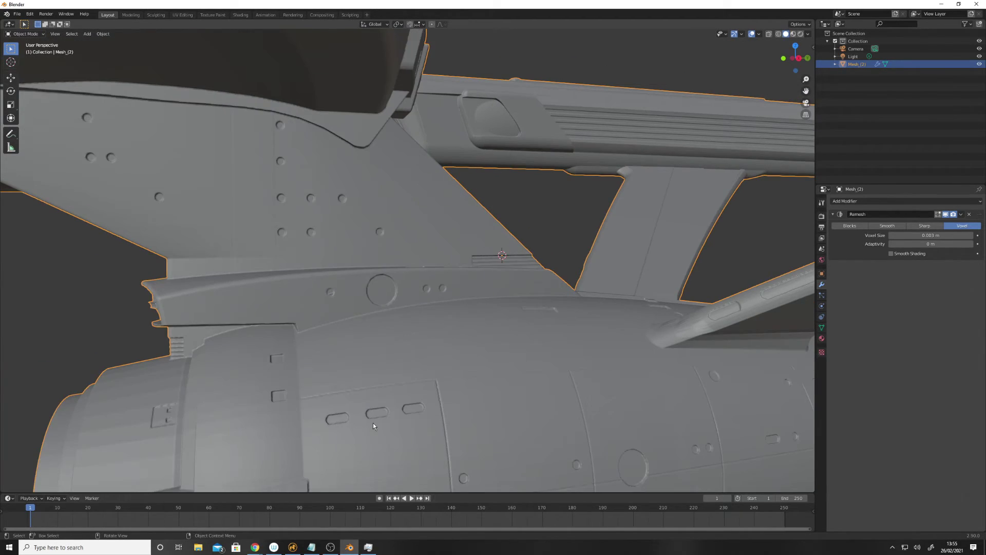
middle_drag(433, 411, 488, 385)
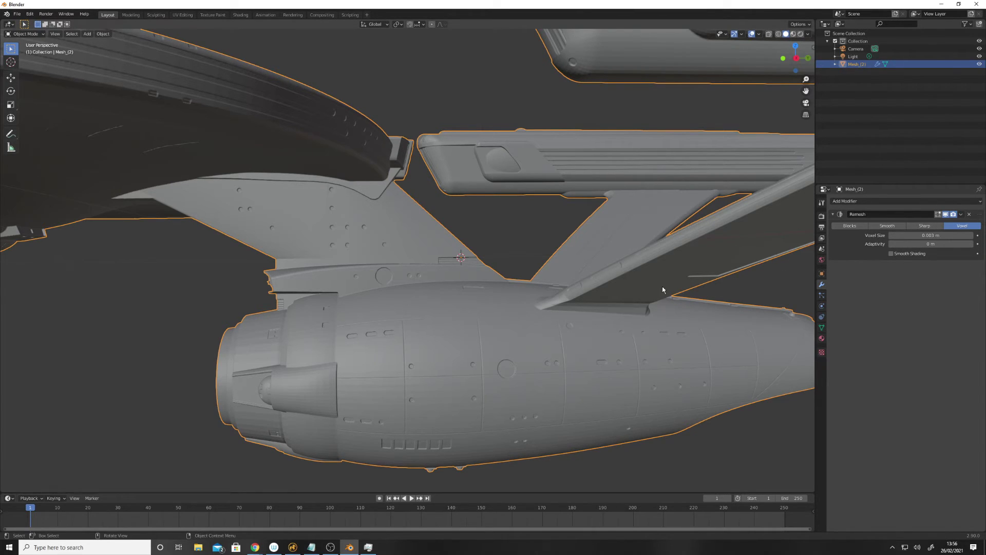
Look over the File export formats, then apply the 0.003 m Remesh modifier.
click(17, 14)
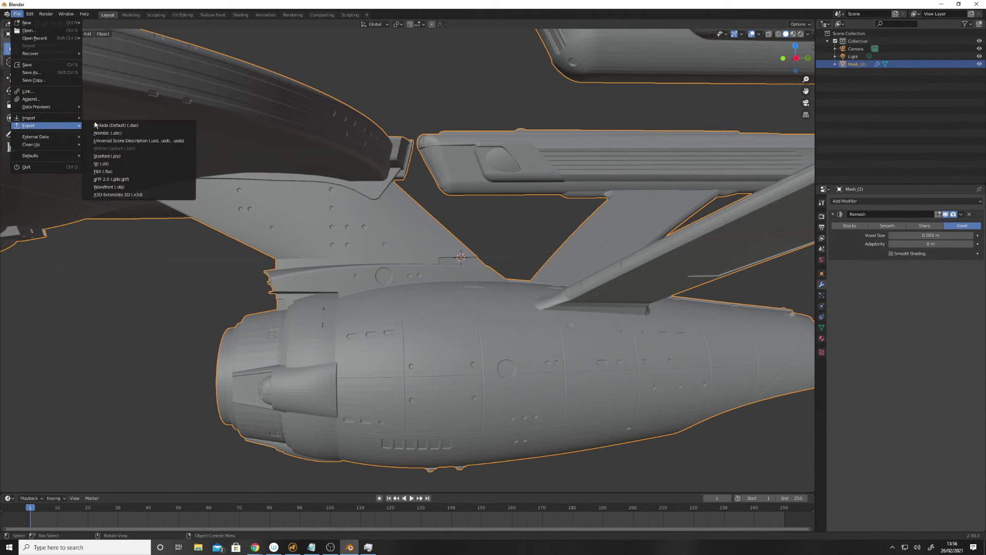
click(959, 216)
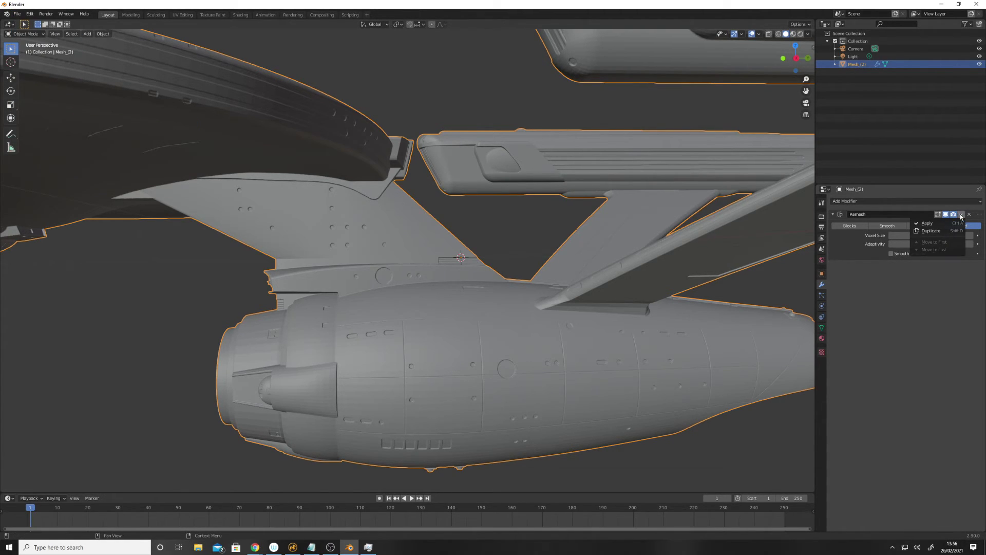